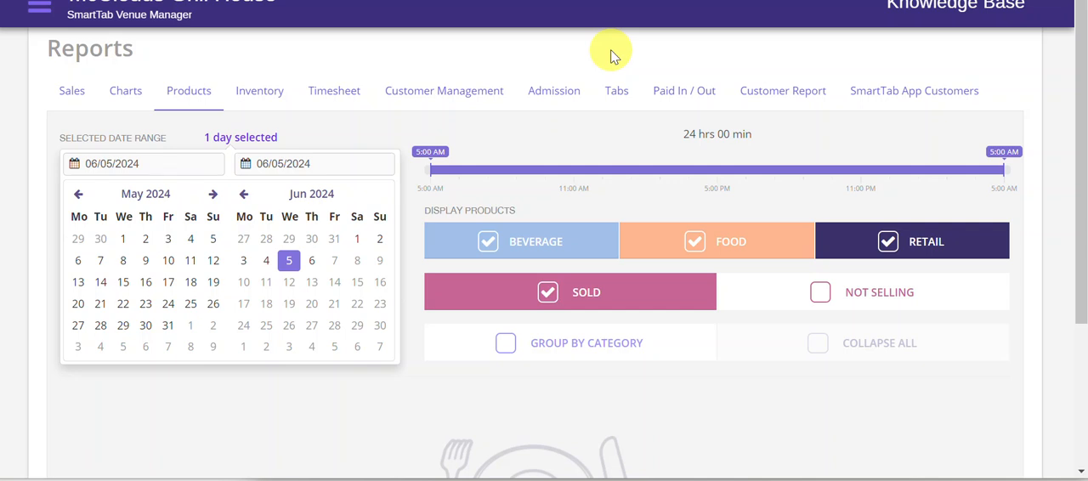
Step: Open the Products report and set its date range from 05/28/2024 to 06/03/2024
{"action": "left_click", "coordinate": [74, 93]}
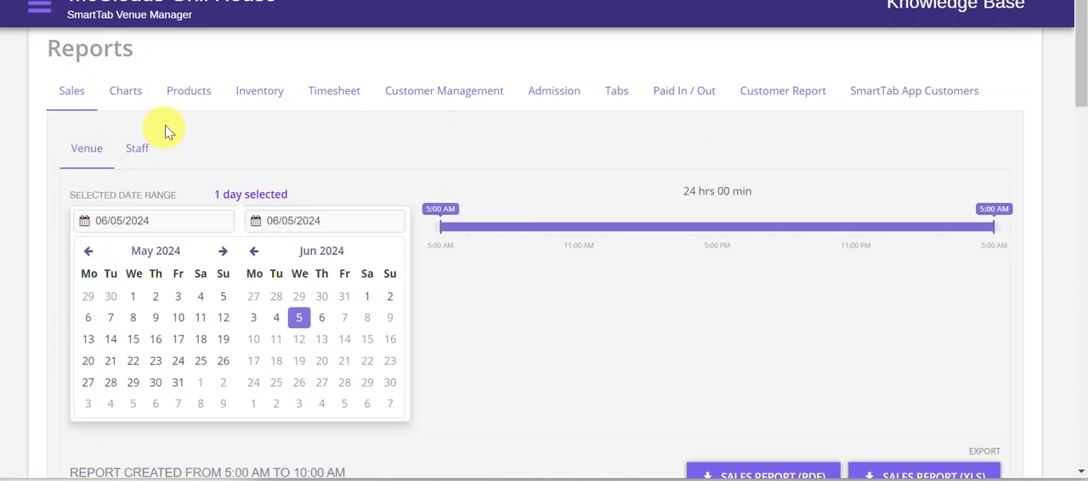
{"action": "left_click", "coordinate": [192, 93]}
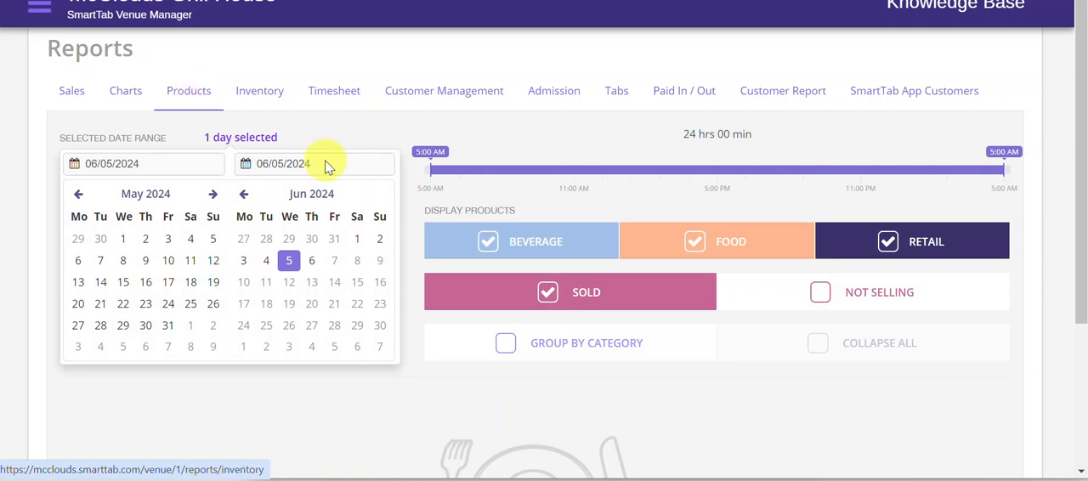
{"action": "left_click", "coordinate": [267, 241]}
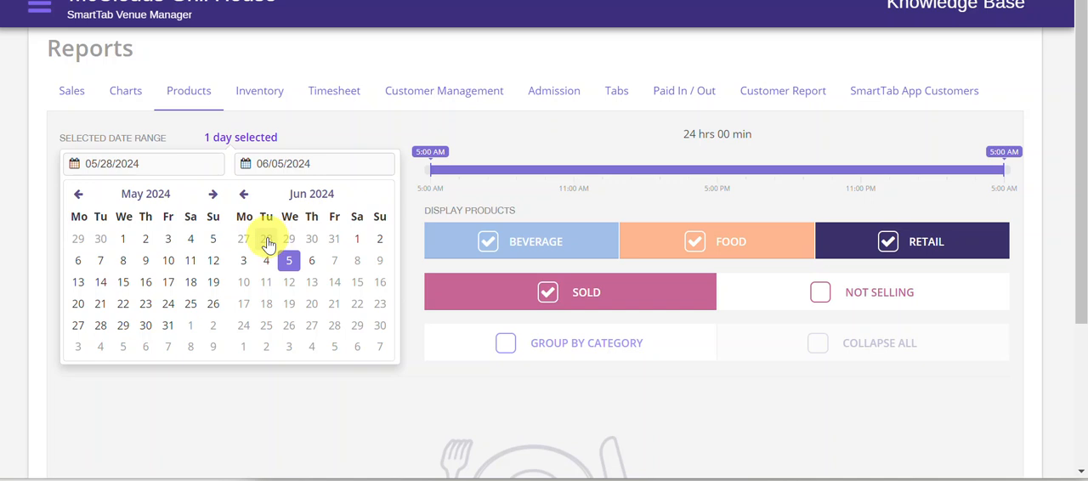
{"action": "left_click", "coordinate": [267, 242]}
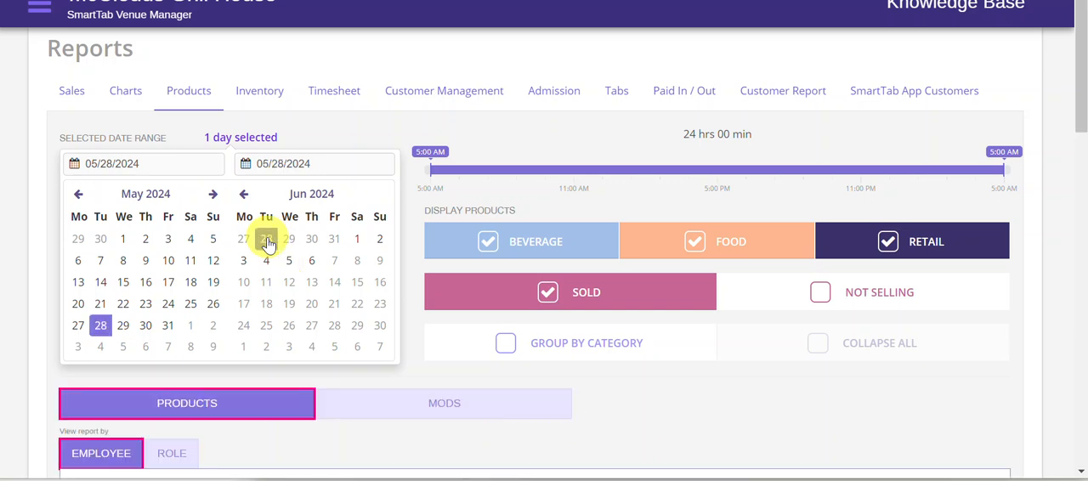
{"action": "left_click", "coordinate": [243, 263]}
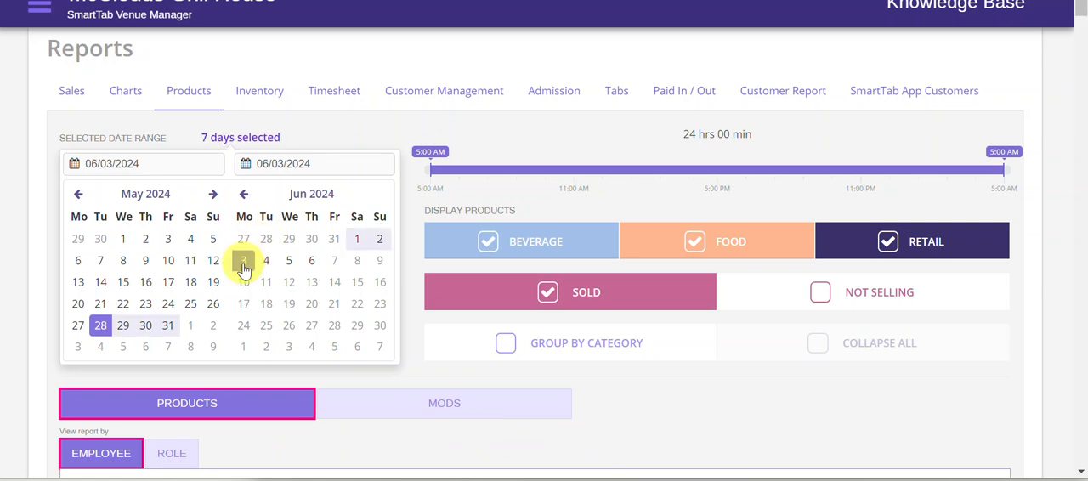
Step: Export the products report without sub total, saving it under the suggested file name in the Temporary video folder
{"action": "scroll", "coordinate": [718, 247], "scroll_direction": "down", "scroll_amount": 2}
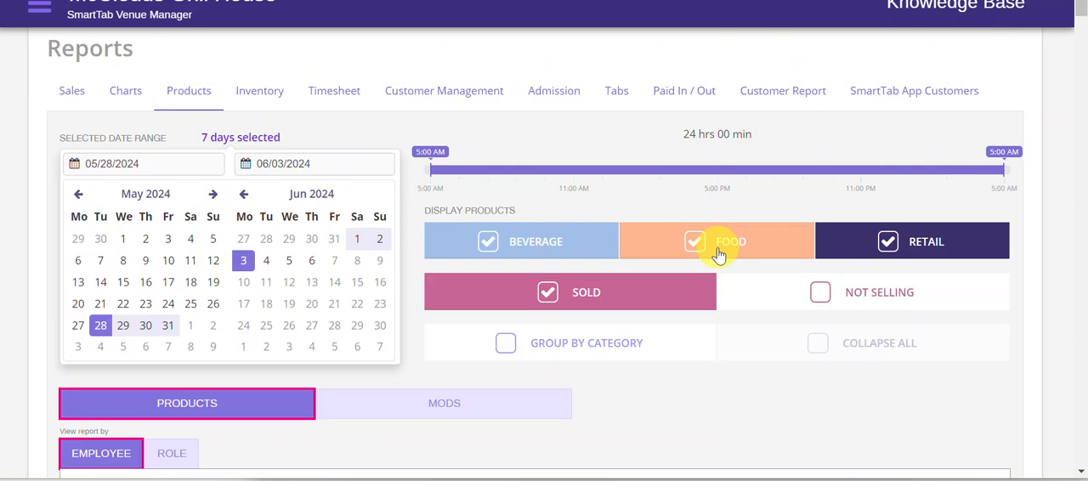
{"action": "scroll", "coordinate": [718, 248], "scroll_direction": "down", "scroll_amount": 3}
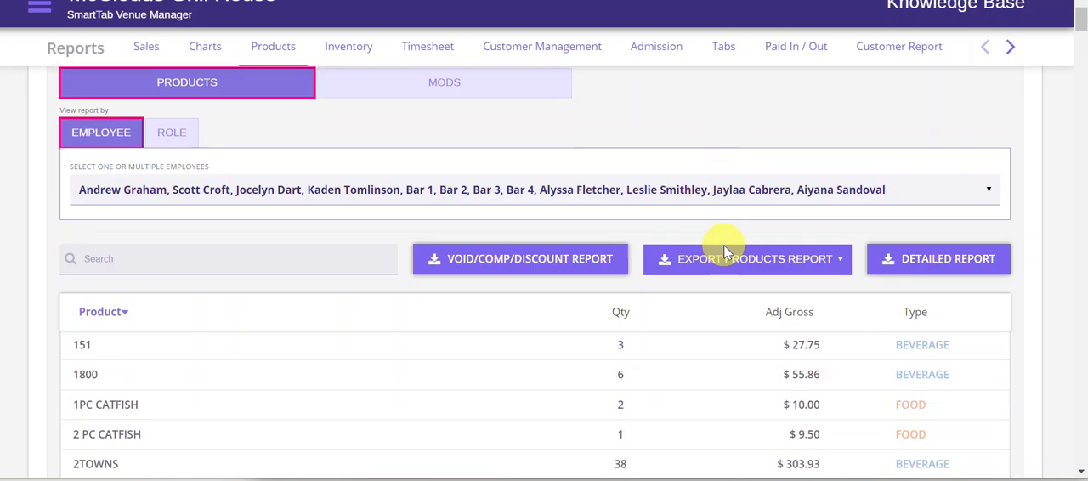
{"action": "scroll", "coordinate": [724, 245], "scroll_direction": "down", "scroll_amount": 1}
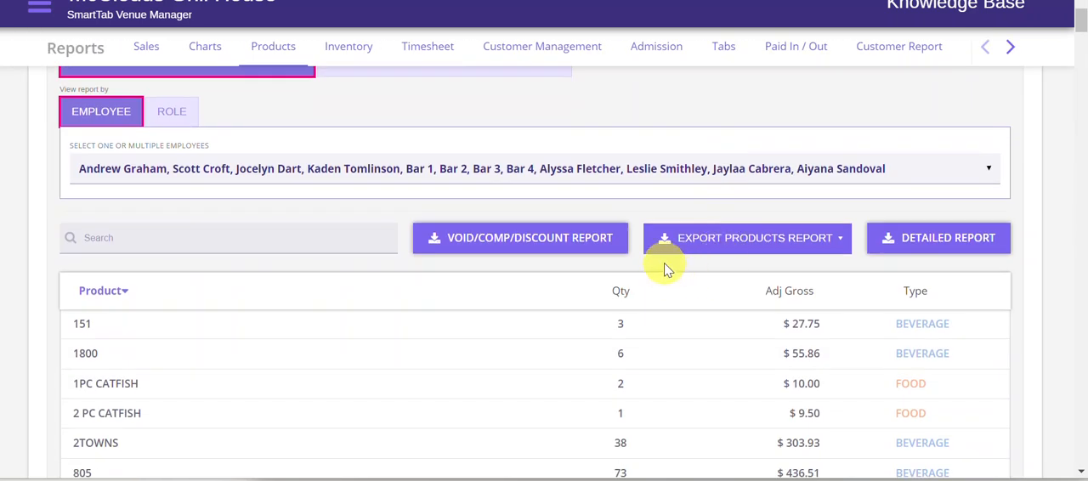
{"action": "left_click", "coordinate": [766, 244]}
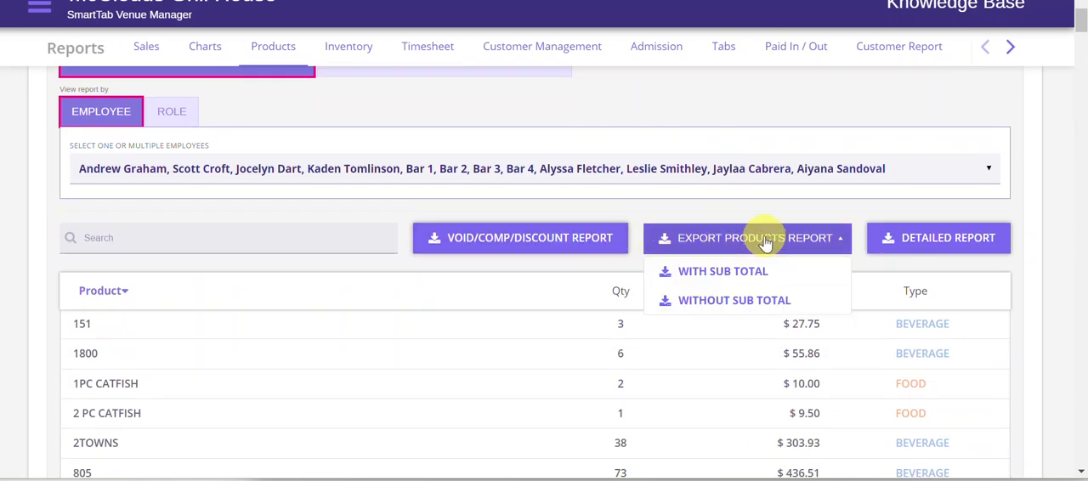
{"action": "left_click", "coordinate": [738, 302]}
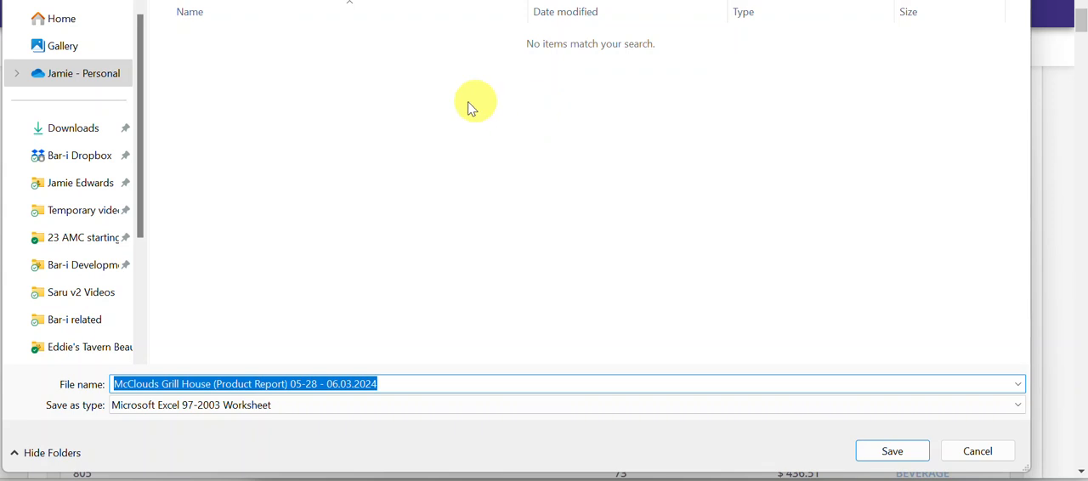
{"action": "left_click", "coordinate": [76, 225]}
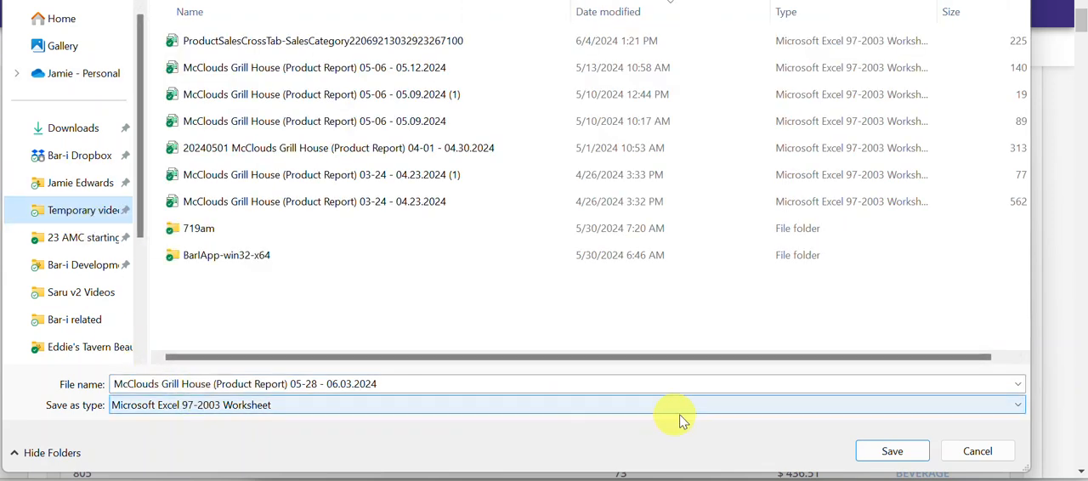
{"action": "left_click", "coordinate": [893, 452]}
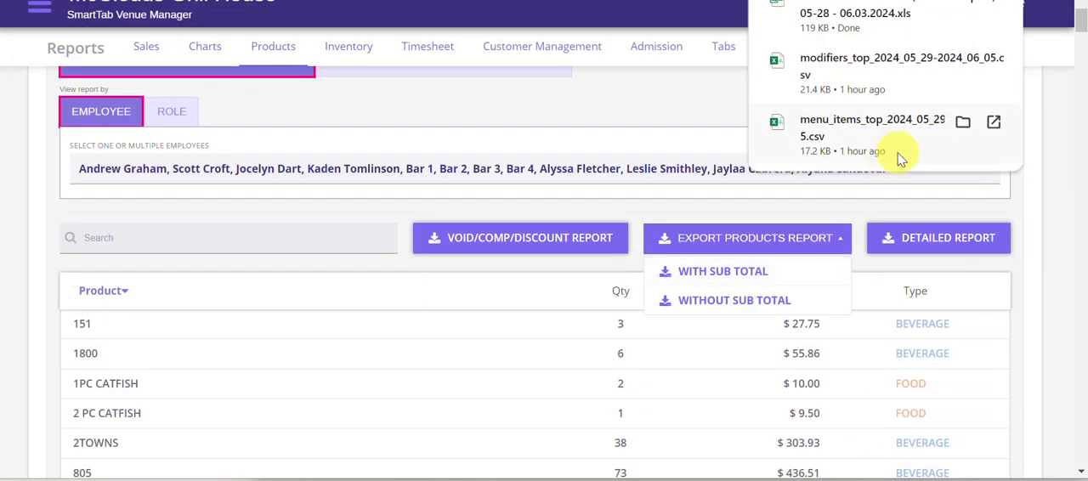
Step: Open the downloaded product report for 05-28 - 06.03.2024 in Excel, accepting the file format mismatch
{"action": "left_click", "coordinate": [891, 15]}
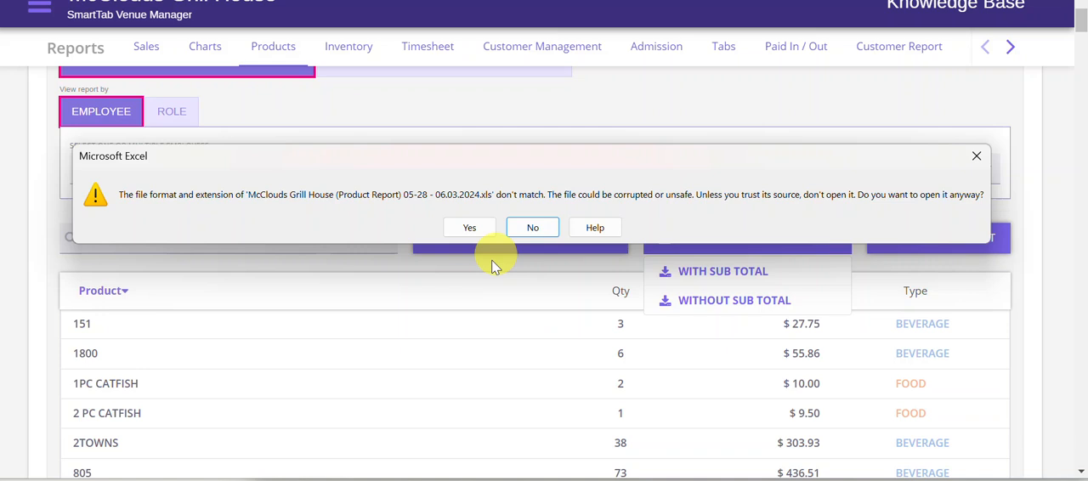
{"action": "left_click", "coordinate": [469, 228]}
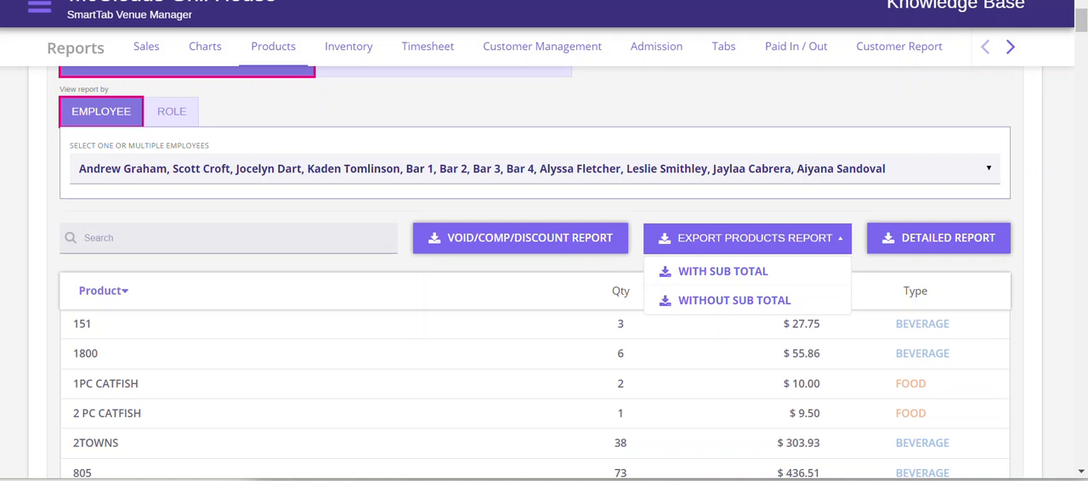
{"action": "left_click", "coordinate": [644, 119]}
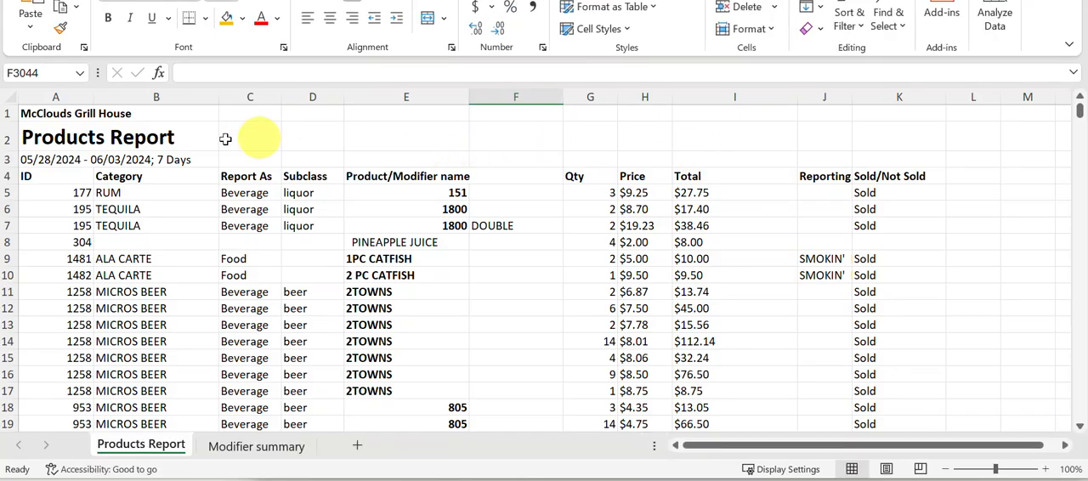
Step: Sort the whole report table, from the ID header row through the Sold/Not Sold column, by Category A to Z with headers excluded
{"action": "scroll", "coordinate": [180, 176], "scroll_direction": "down", "scroll_amount": 1}
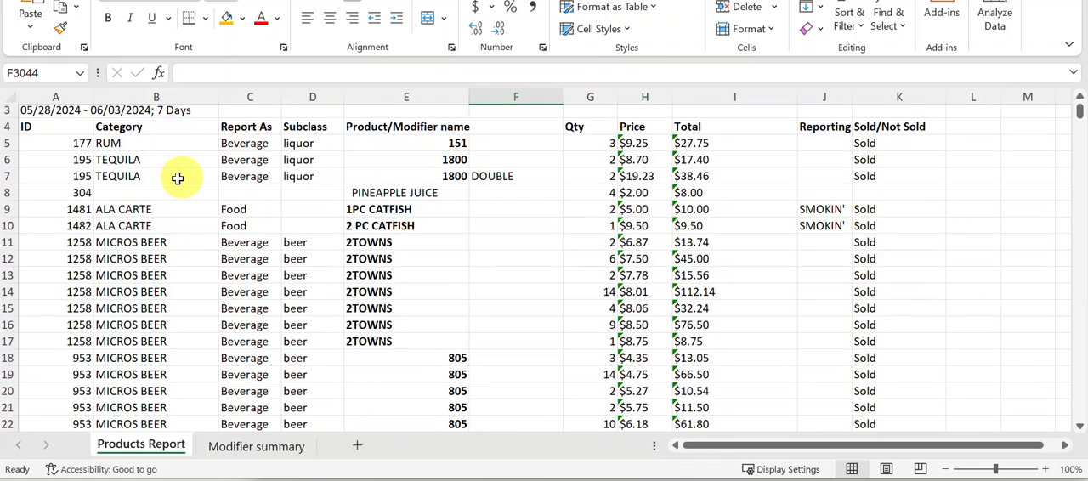
{"action": "left_click", "coordinate": [53, 127]}
{"action": "scroll", "coordinate": [438, 274], "scroll_direction": "up", "scroll_amount": 1}
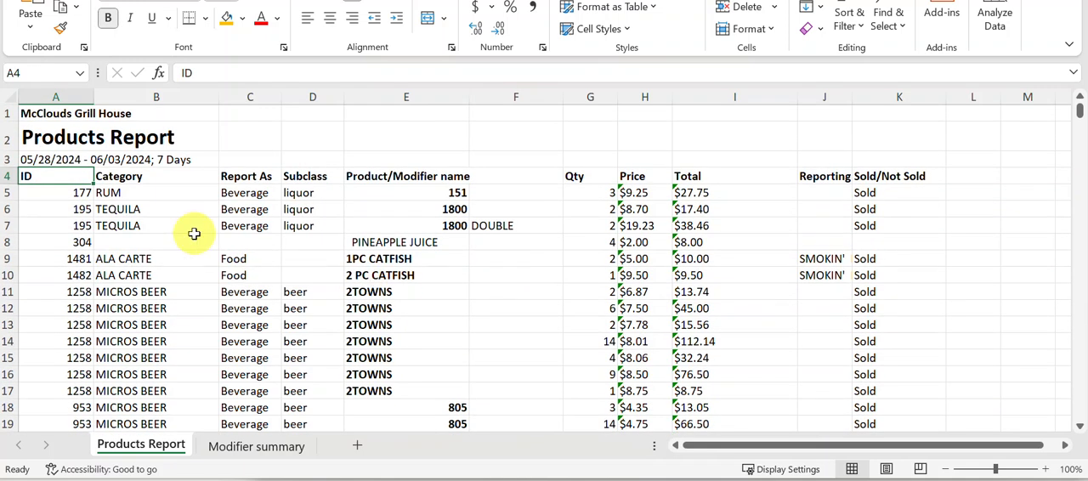
{"action": "key", "text": "shift+Right"}
{"action": "key", "text": "shift+Right"}
{"action": "key", "text": "shift+Right"}
{"action": "key", "text": "shift+Right"}
{"action": "key", "text": "shift+Right"}
{"action": "key", "text": "shift+Right"}
{"action": "key", "text": "shift+Right"}
{"action": "key", "text": "shift+Right"}
{"action": "key", "text": "shift+Right"}
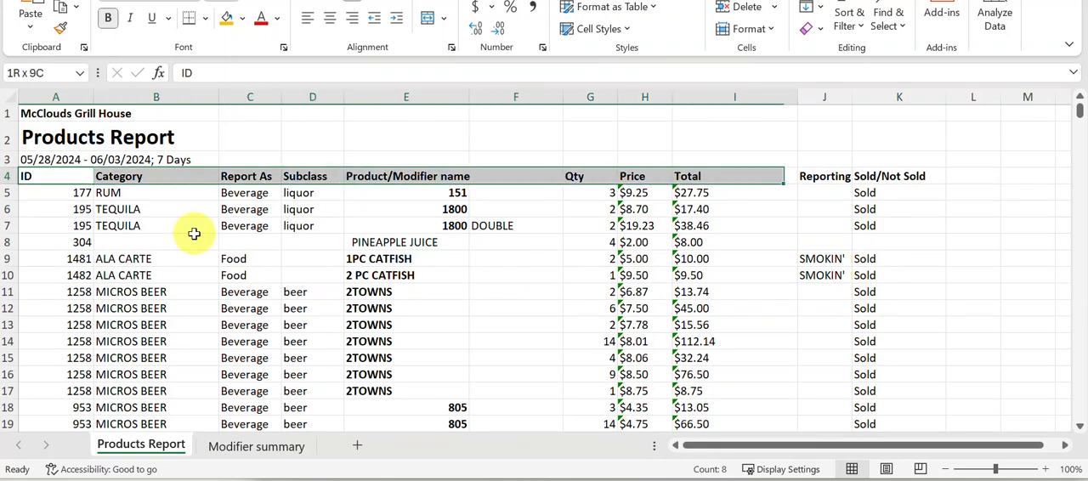
{"action": "key", "text": "shift+Right"}
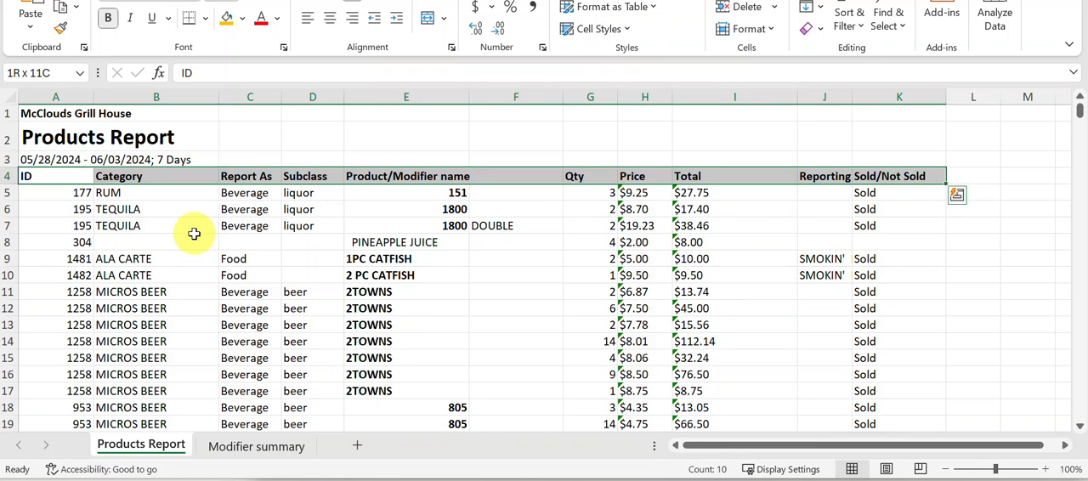
{"action": "key", "text": "ctrl+shift+Down"}
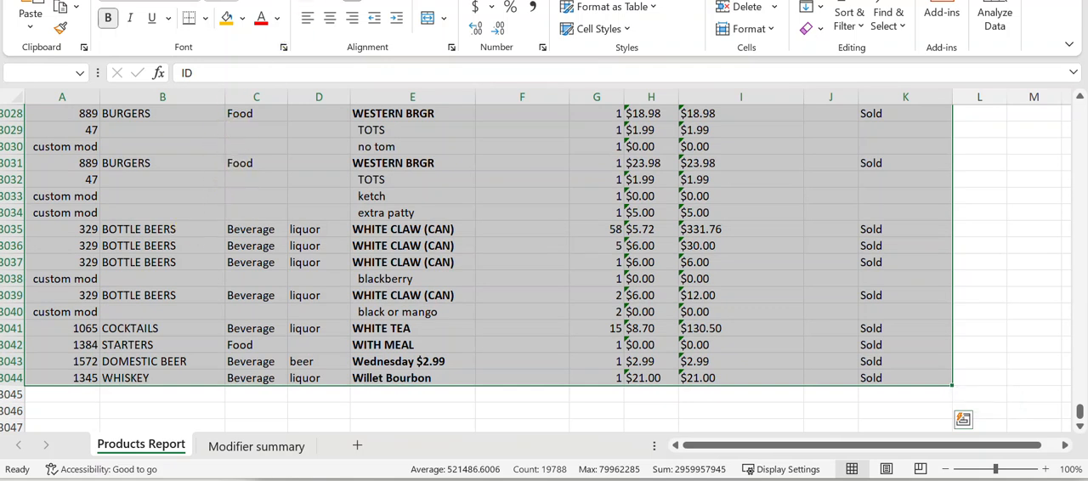
{"action": "left_click_drag", "start_coordinate": [544, 0], "coordinate": [116, 21]}
{"action": "left_click_drag", "start_coordinate": [222, 170], "coordinate": [1054, 478]}
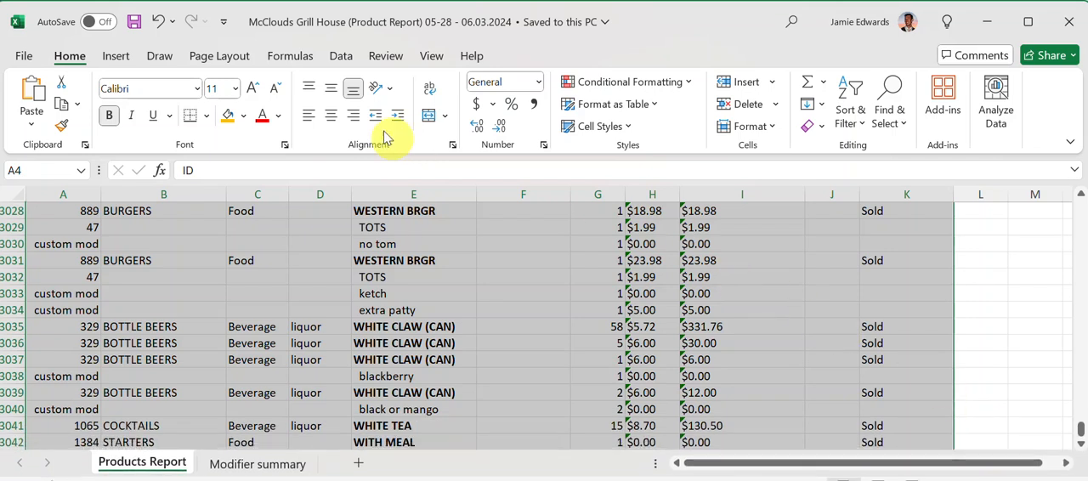
{"action": "left_click", "coordinate": [340, 56]}
{"action": "left_click", "coordinate": [510, 97]}
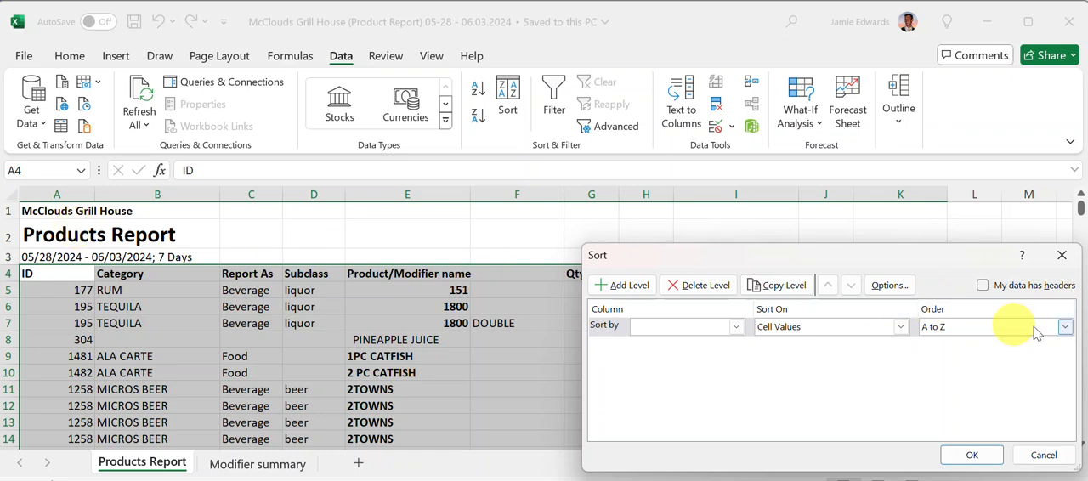
{"action": "left_click", "coordinate": [983, 286]}
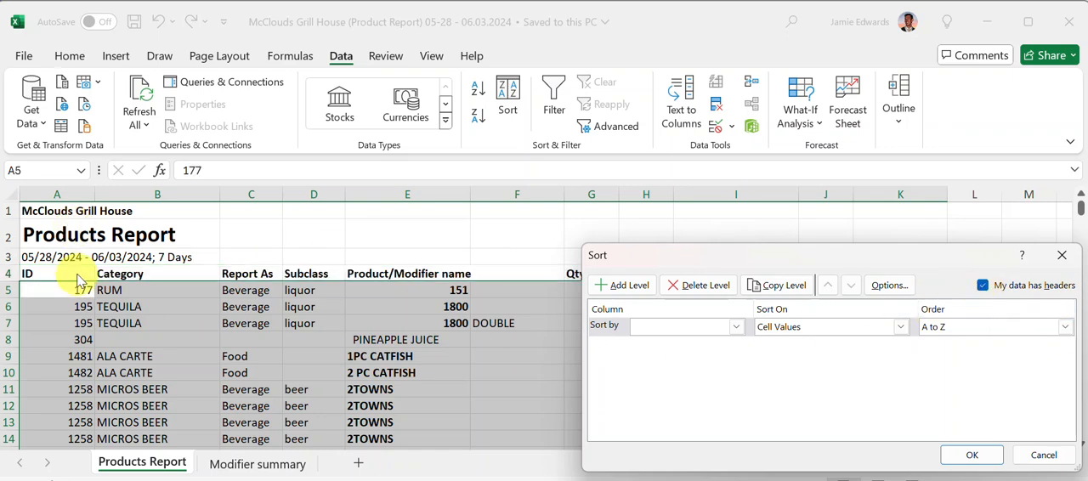
{"action": "left_click", "coordinate": [737, 327]}
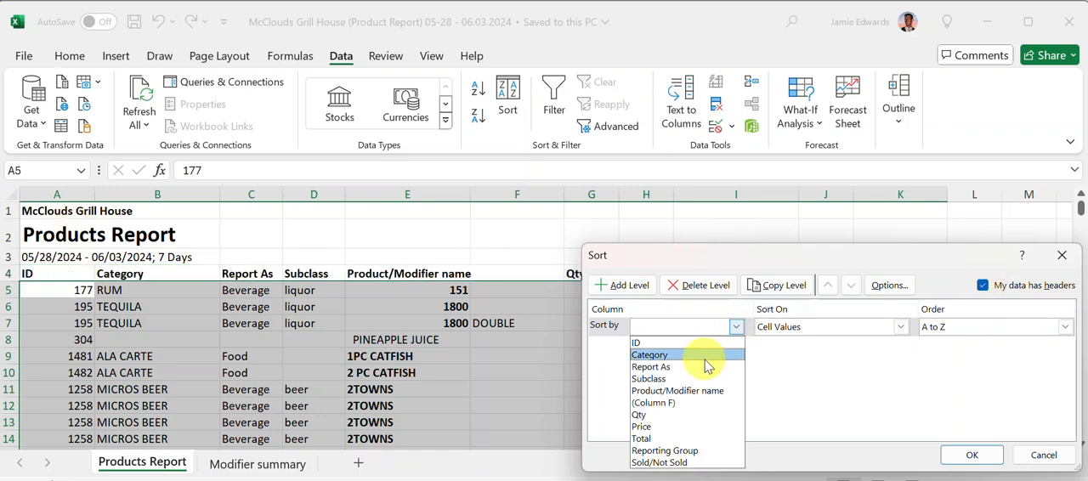
{"action": "left_click", "coordinate": [706, 356]}
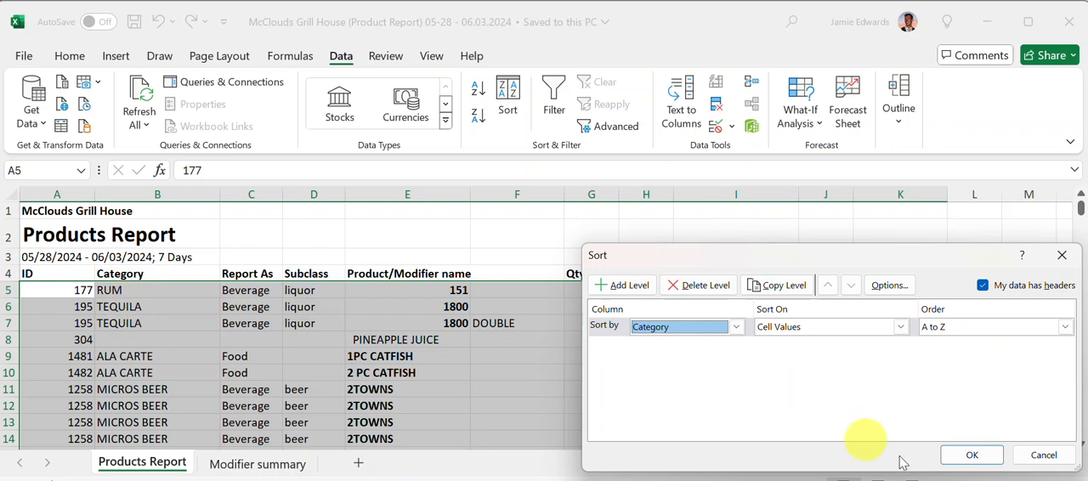
{"action": "left_click", "coordinate": [972, 456]}
Step: Clear the contents of all rows without a category, from row 1262 through row 3044, and save the workbook
{"action": "scroll", "coordinate": [469, 323], "scroll_direction": "down", "scroll_amount": 1}
{"action": "left_click", "coordinate": [238, 270]}
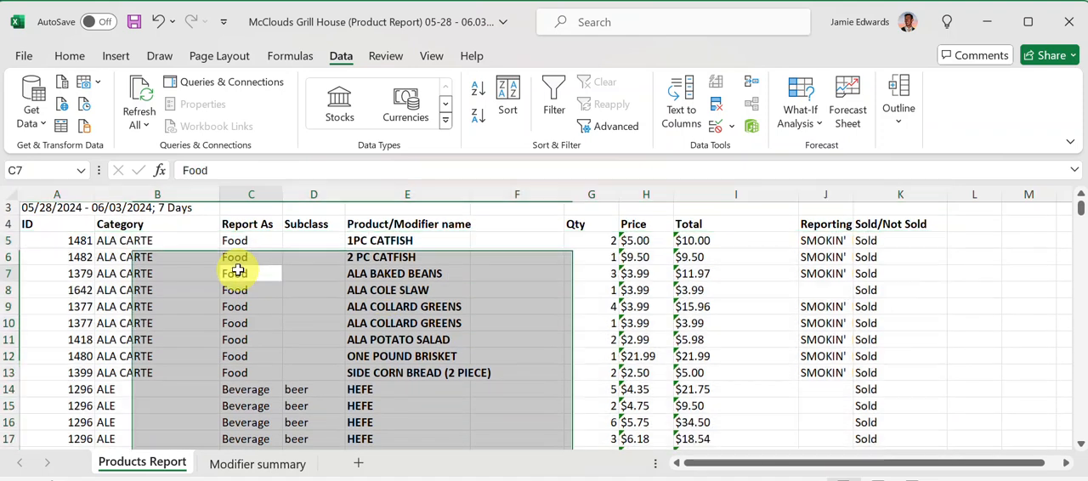
{"action": "key", "text": "ctrl+Left"}
{"action": "key", "text": "ctrl+Down"}
{"action": "key", "text": "Down"}
{"action": "key", "text": "Down"}
{"action": "key", "text": "Down"}
{"action": "key", "text": "Down"}
{"action": "key", "text": "Down"}
{"action": "key", "text": "Down"}
{"action": "key", "text": "Down"}
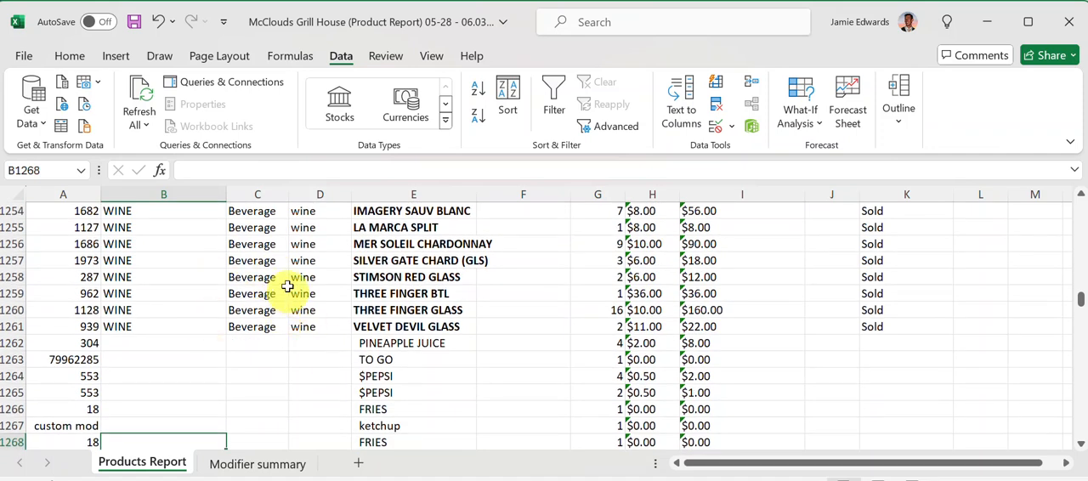
{"action": "left_click", "coordinate": [10, 343]}
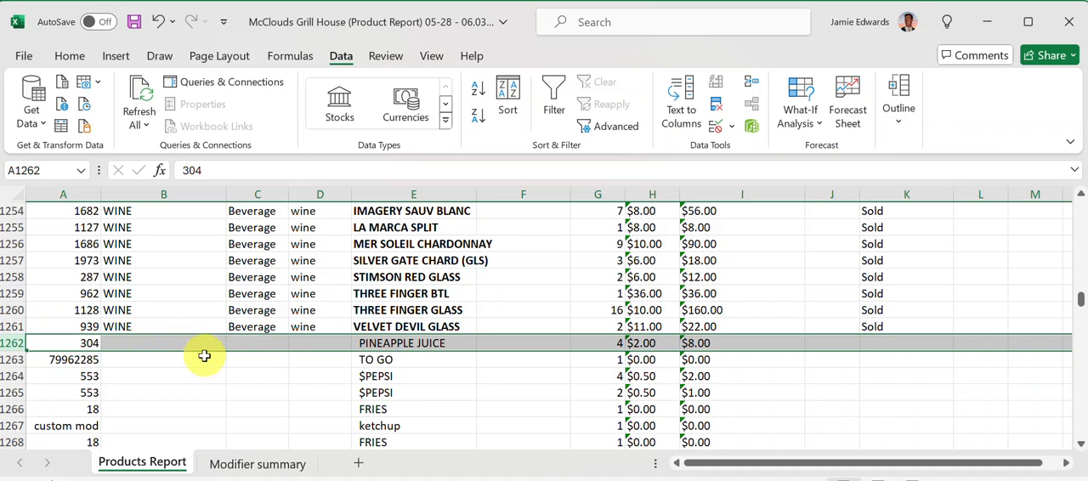
{"action": "key", "text": "shift+Down"}
{"action": "key", "text": "shift+Down"}
{"action": "key", "text": "shift+Down"}
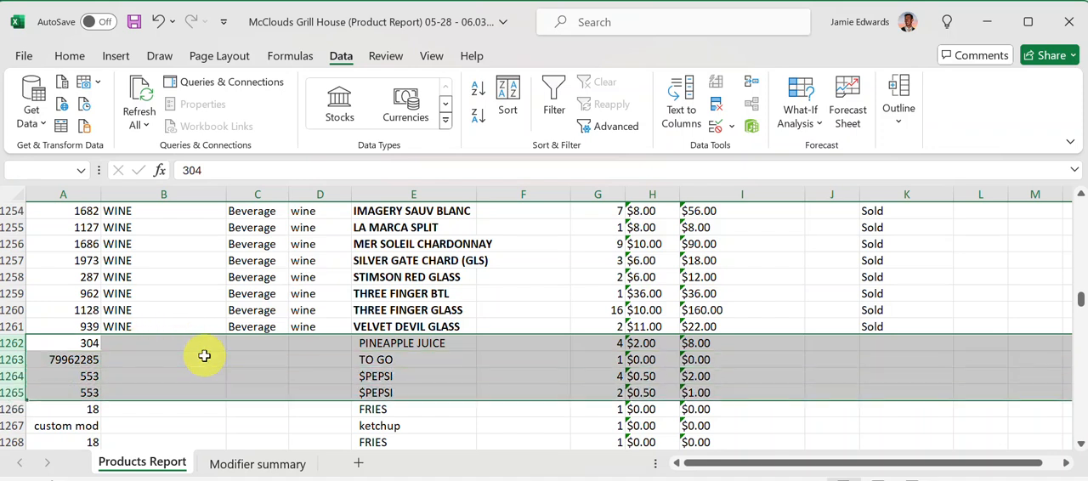
{"action": "key", "text": "shift+Down"}
{"action": "key", "text": "shift+Down"}
{"action": "key", "text": "shift+Down"}
{"action": "key", "text": "shift+Down"}
{"action": "key", "text": "shift+Down"}
{"action": "key", "text": "shift+Down"}
{"action": "key", "text": "shift+Down"}
{"action": "key", "text": "shift+Down"}
{"action": "key", "text": "shift+Down"}
{"action": "key", "text": "shift+Down"}
{"action": "key", "text": "shift+Down"}
{"action": "key", "text": "shift+Down"}
{"action": "key", "text": "shift+Down"}
{"action": "key", "text": "shift+Down"}
{"action": "key", "text": "shift+Down"}
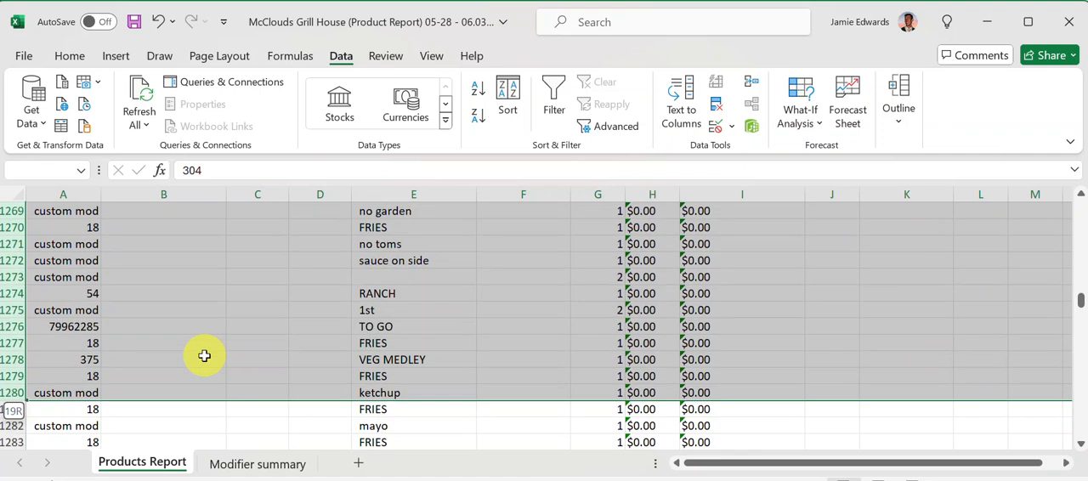
{"action": "key", "text": "shift+Down"}
{"action": "key", "text": "shift+Down"}
{"action": "key", "text": "shift+Down"}
{"action": "key", "text": "shift+Down"}
{"action": "key", "text": "shift+Down"}
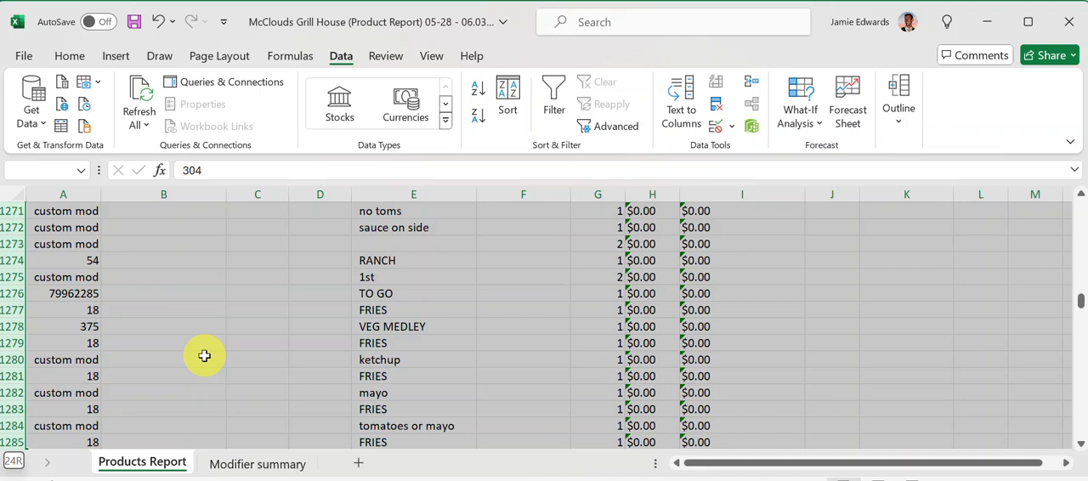
{"action": "key", "text": "ctrl+shift+Down"}
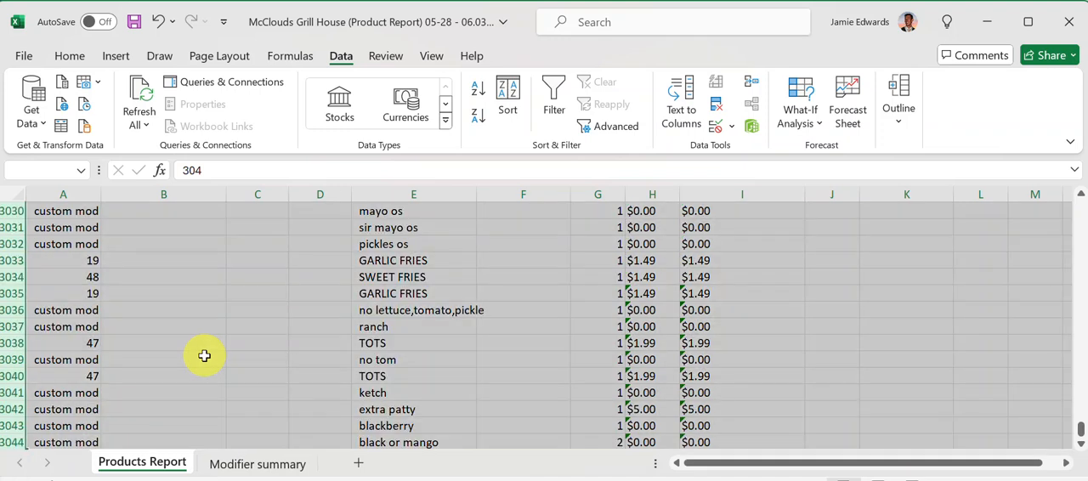
{"action": "scroll", "coordinate": [139, 355], "scroll_direction": "down", "scroll_amount": 6}
{"action": "scroll", "coordinate": [142, 356], "scroll_direction": "up", "scroll_amount": 2}
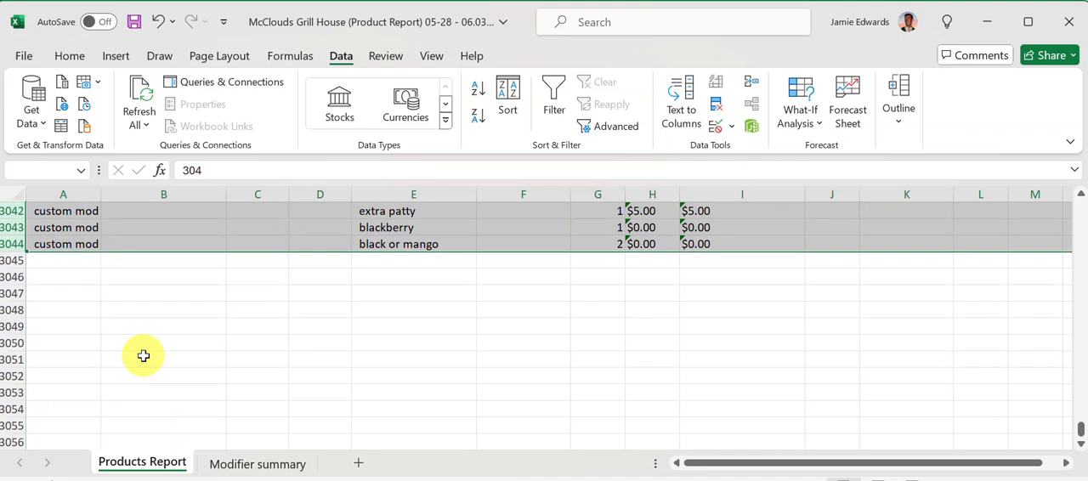
{"action": "key", "text": "Delete"}
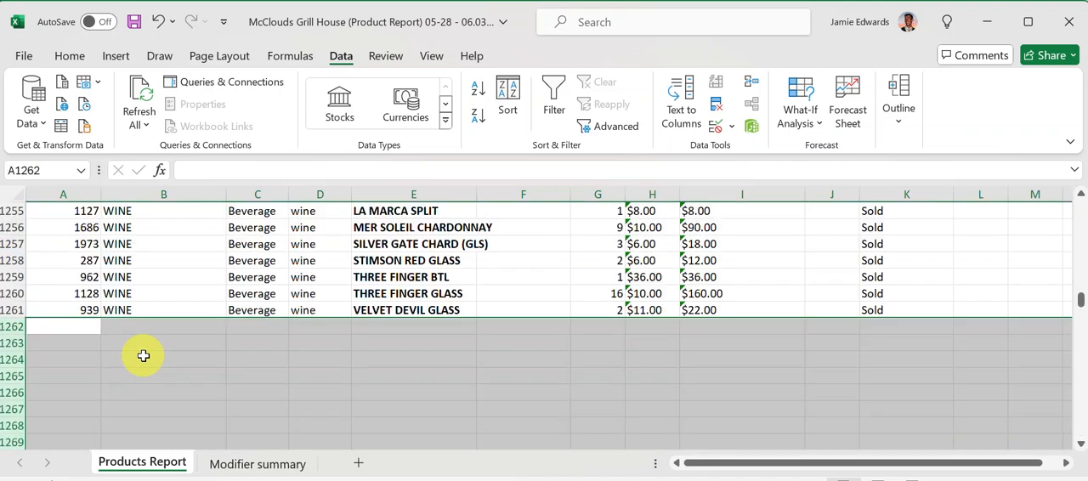
{"action": "key", "text": "ctrl+s"}
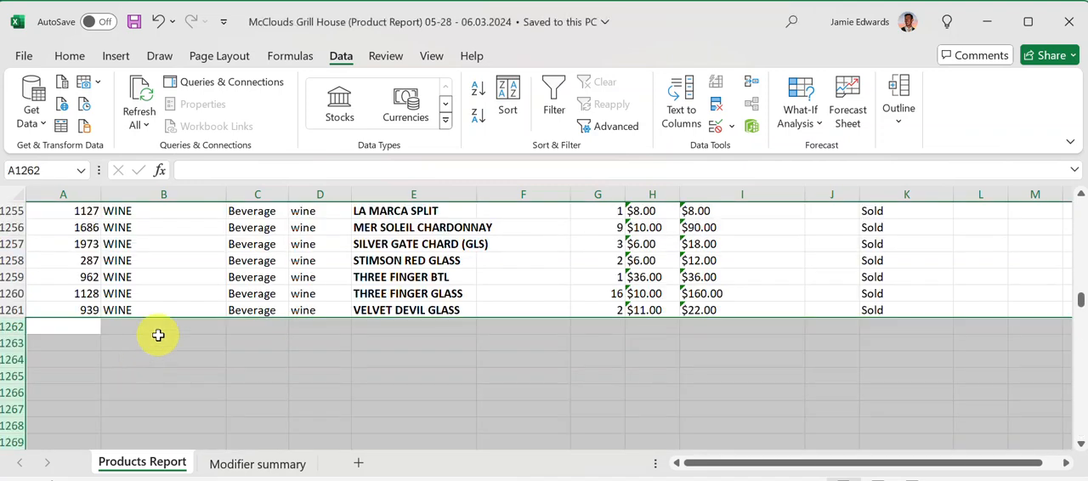